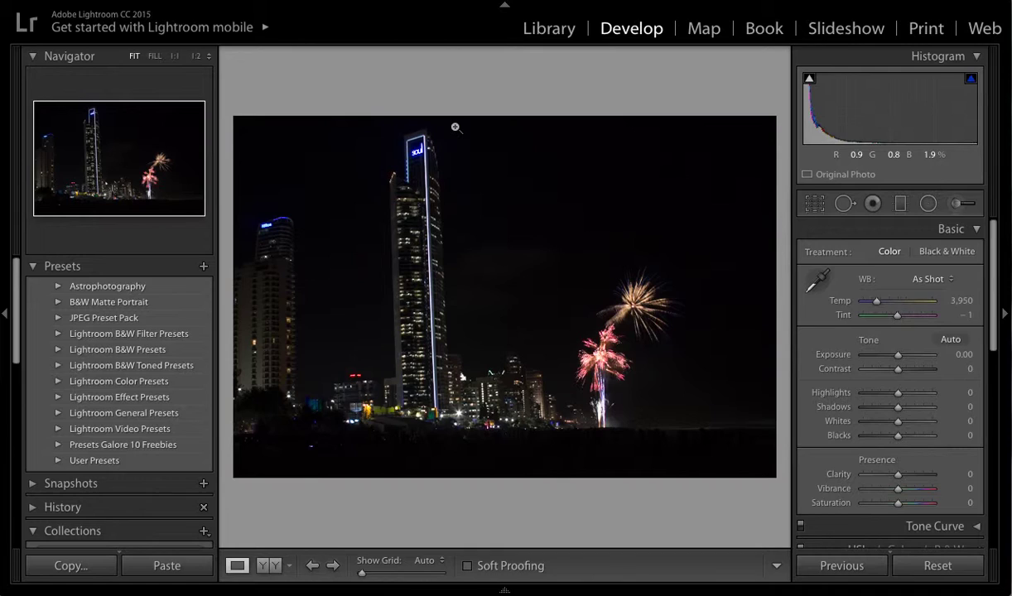
# Step: Open the Crop & Straighten tool on the fireworks skyline photo
pyautogui.click(815, 204)
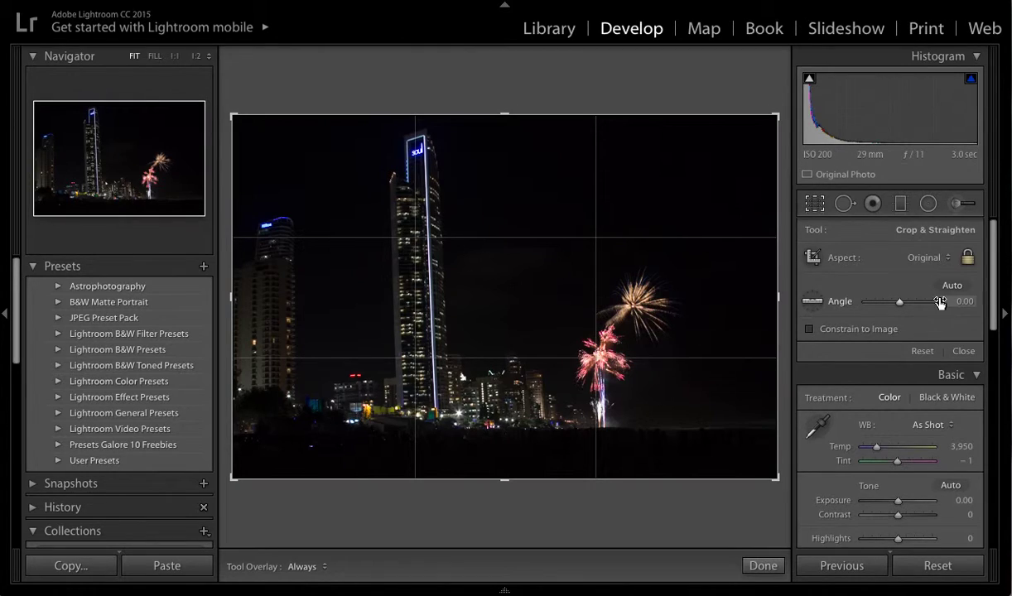
pyautogui.moveTo(901, 304)
pyautogui.mouseDown()
pyautogui.moveTo(836, 302)
pyautogui.moveTo(922, 303)
pyautogui.moveTo(837, 300)
pyautogui.moveTo(903, 307)
pyautogui.mouseUp()
pyautogui.doubleClick(903, 303)
pyautogui.click(814, 304)
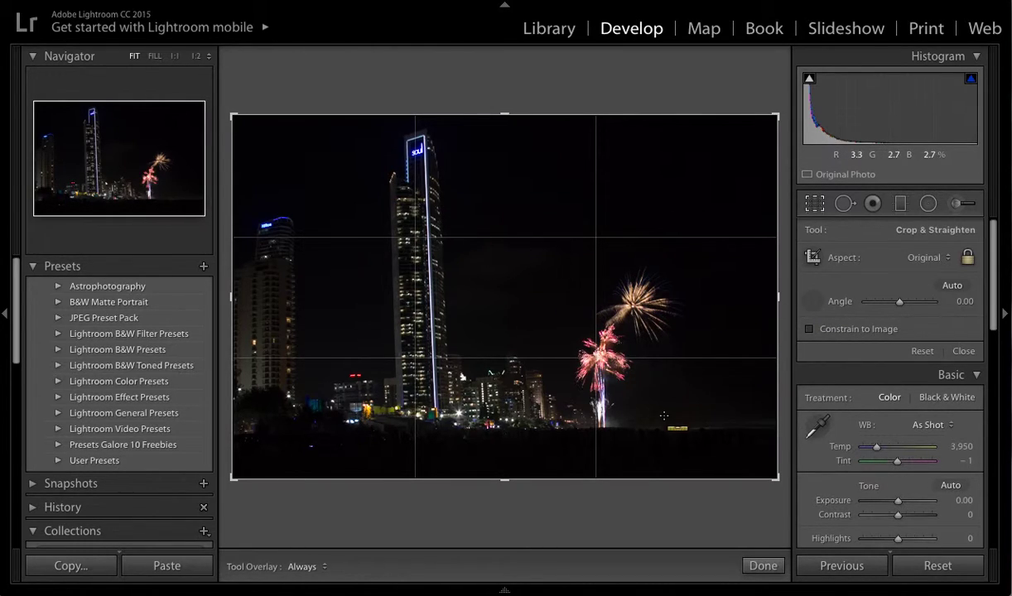
pyautogui.moveTo(662, 426); pyautogui.dragTo(708, 425)
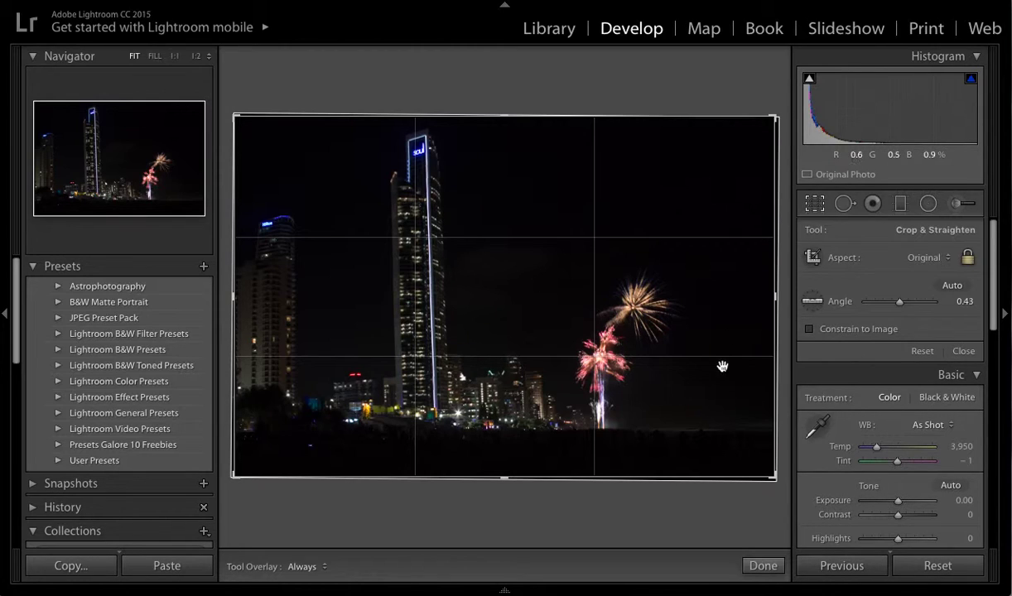
pyautogui.moveTo(905, 506); pyautogui.dragTo(918, 503)
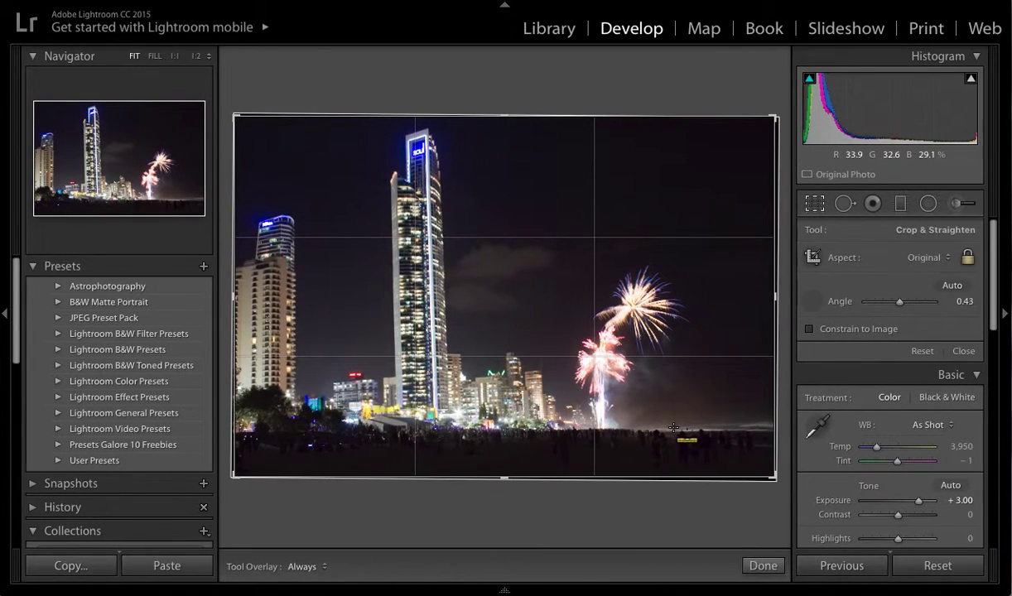
pyautogui.moveTo(673, 427); pyautogui.dragTo(754, 425)
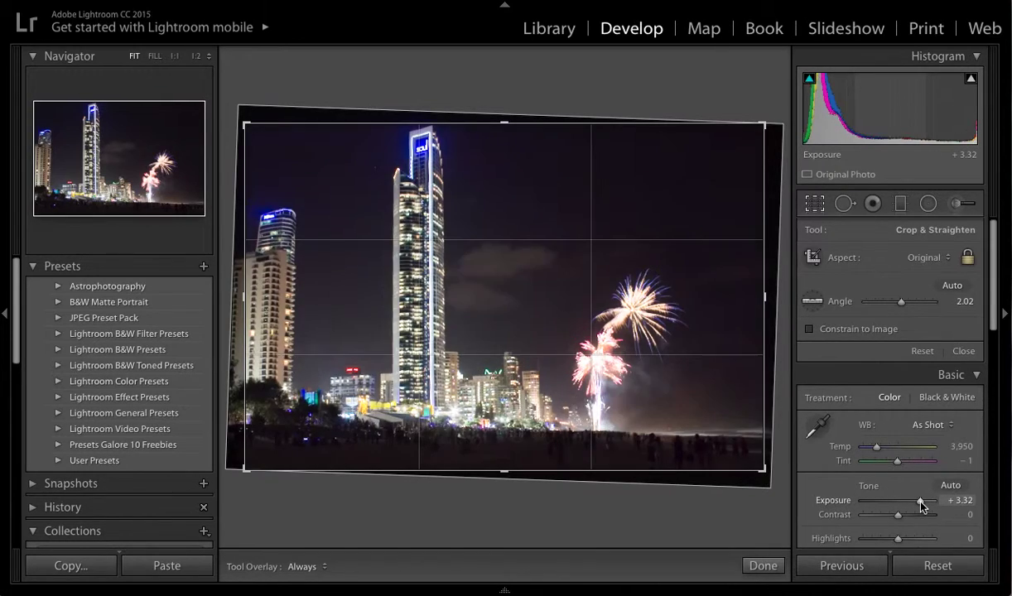
pyautogui.doubleClick(920, 502)
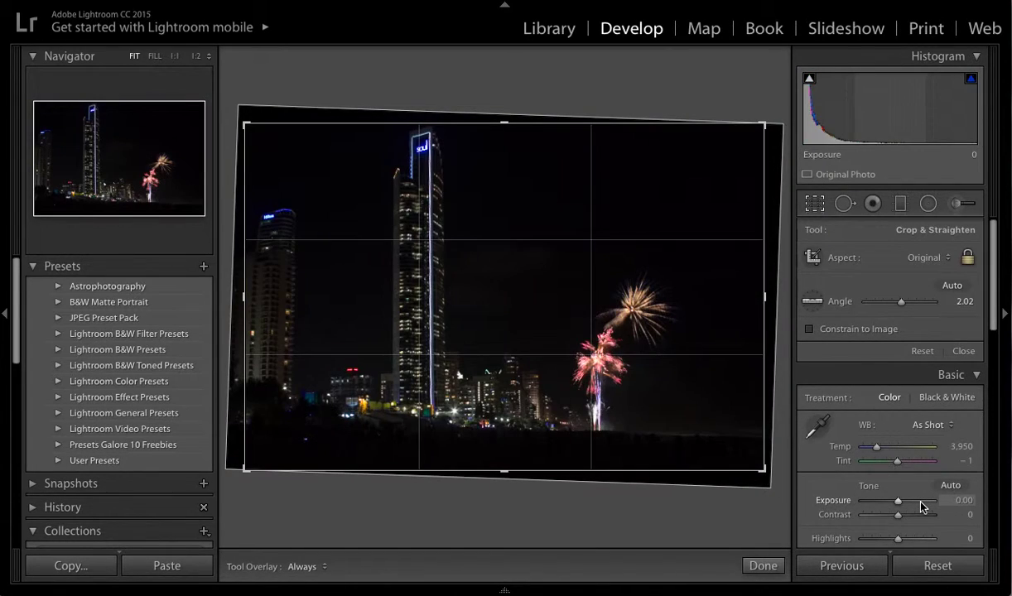
pyautogui.doubleClick(902, 303)
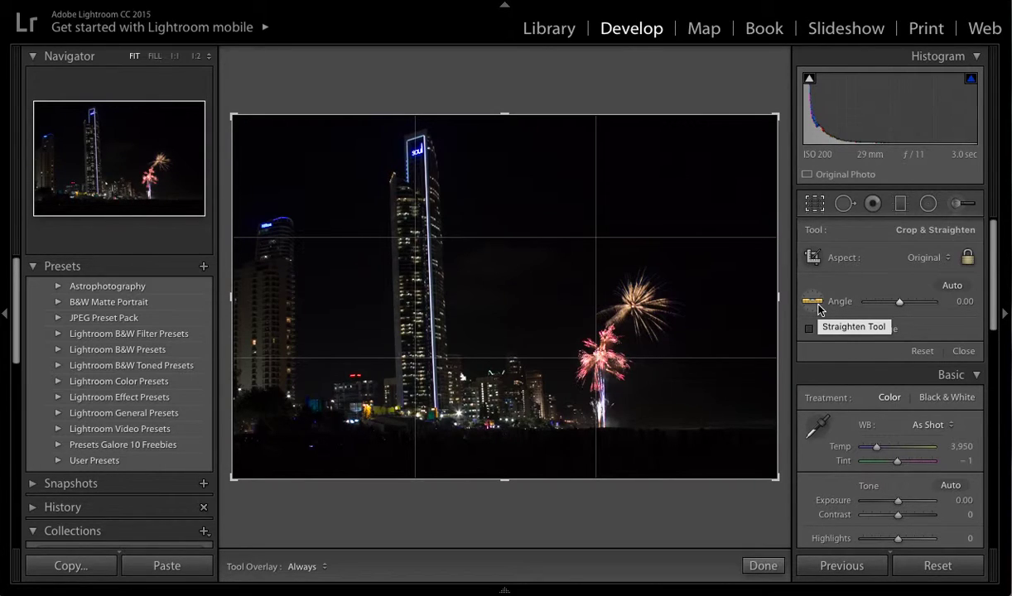
# Step: Straighten the photo to 1.86° by drawing a line along the tower's vertical edge
pyautogui.click(818, 308)
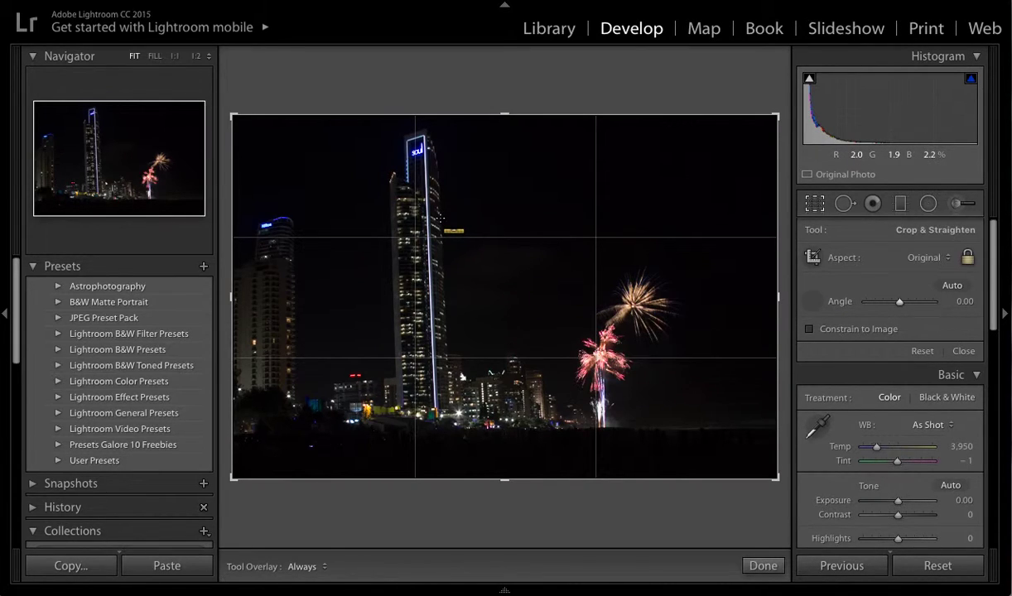
pyautogui.moveTo(441, 218); pyautogui.dragTo(448, 377)
pyautogui.click(813, 301)
pyautogui.moveTo(393, 212); pyautogui.dragTo(391, 316)
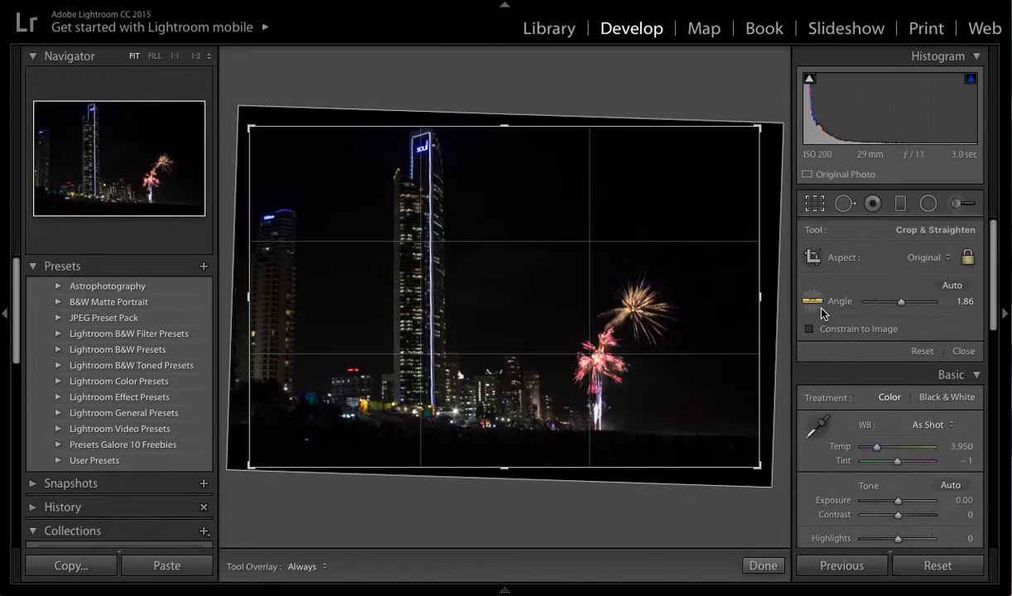
# Step: Set the crop aspect to 1 x 1 and reposition the photo in the square
pyautogui.click(915, 259)
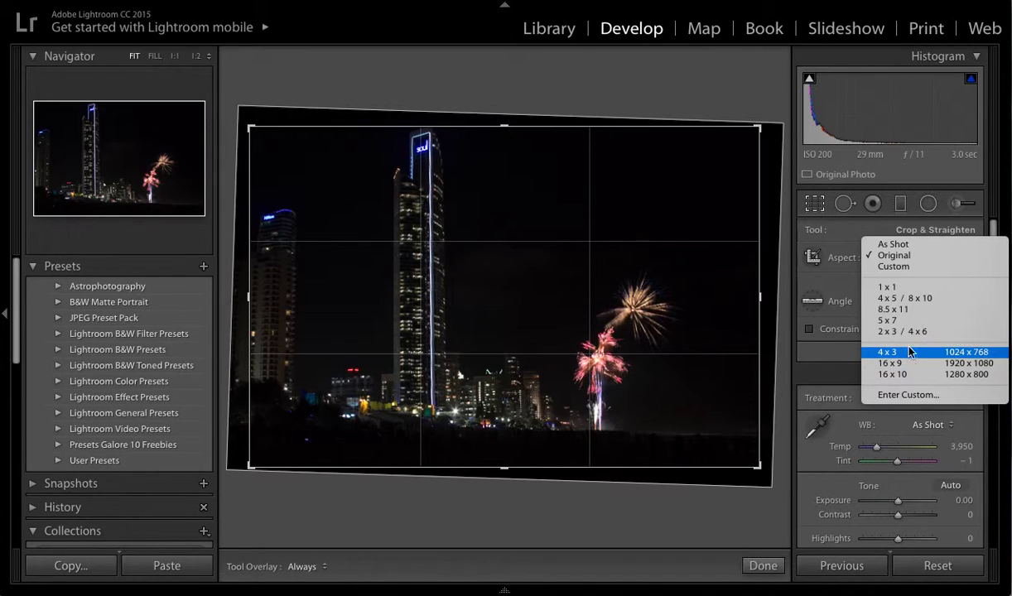
pyautogui.click(906, 287)
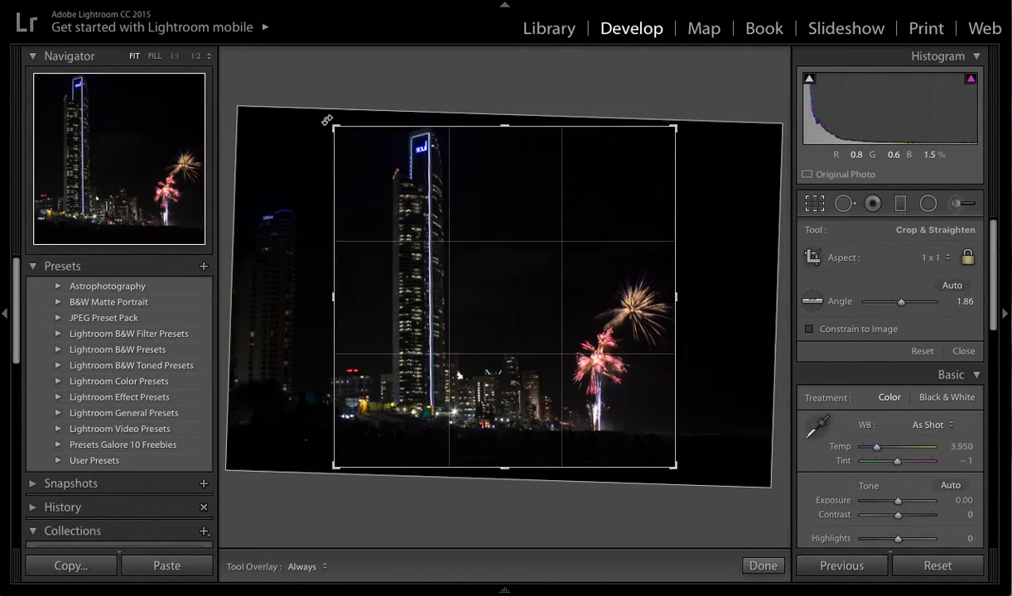
pyautogui.click(476, 230)
pyautogui.moveTo(476, 230)
pyautogui.mouseDown()
pyautogui.moveTo(463, 228)
pyautogui.moveTo(474, 230)
pyautogui.mouseUp()
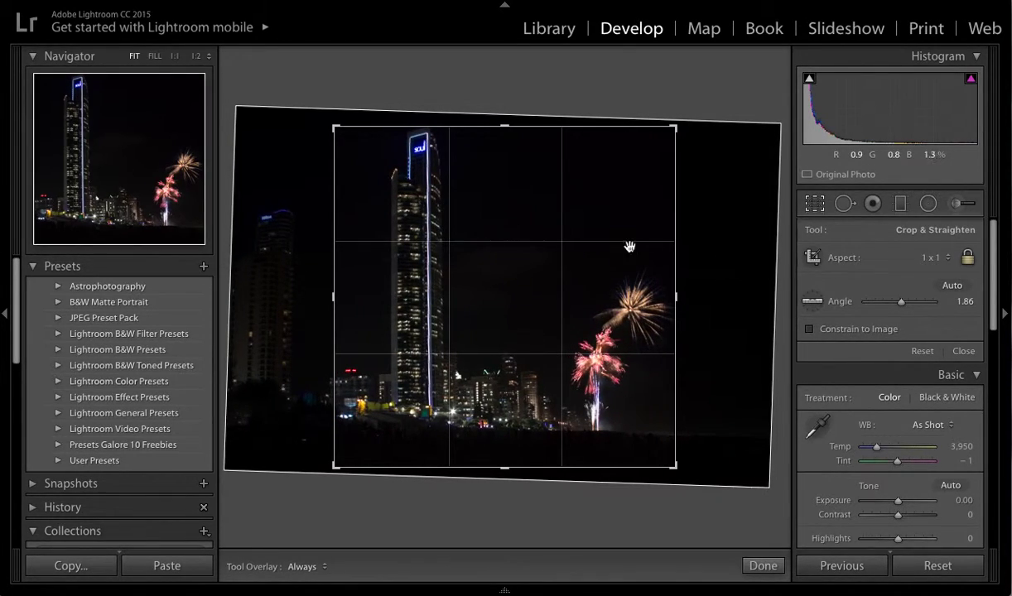
# Step: Switch the crop aspect to 4 x 5 / 8 x 10 and reposition the photo
pyautogui.click(931, 259)
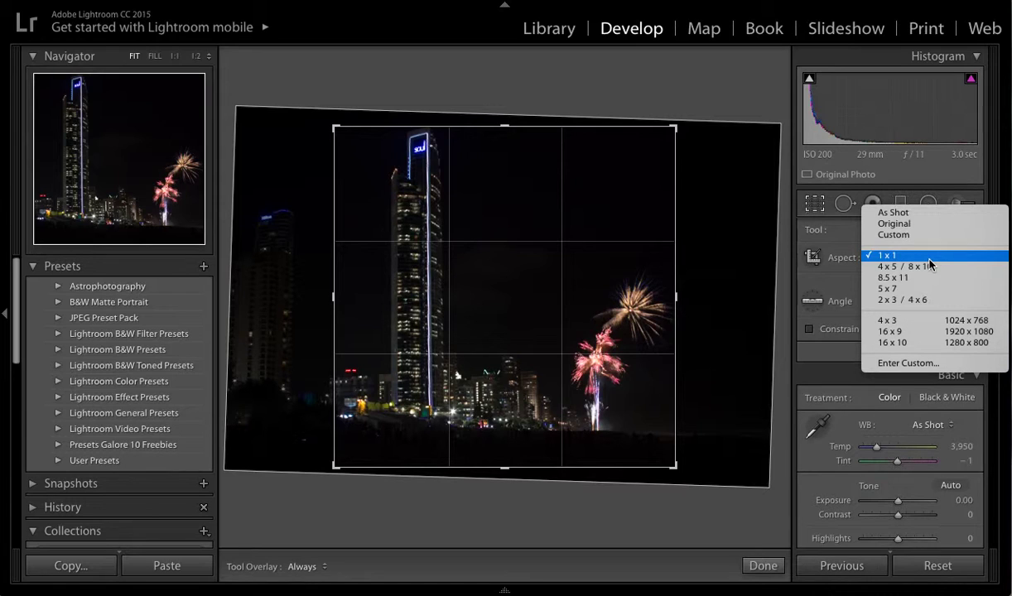
pyautogui.click(929, 266)
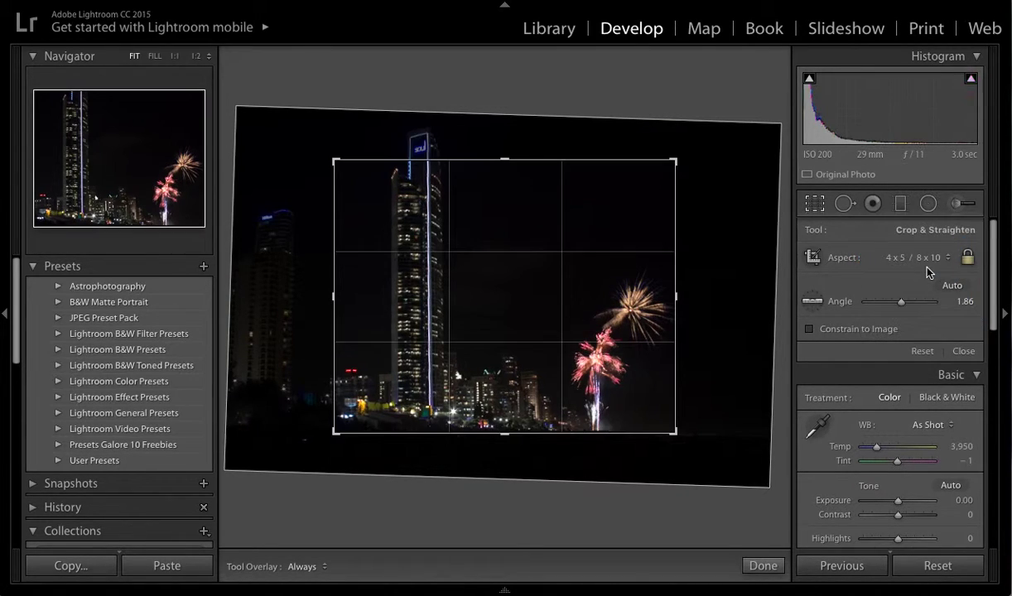
pyautogui.moveTo(583, 249); pyautogui.dragTo(584, 297)
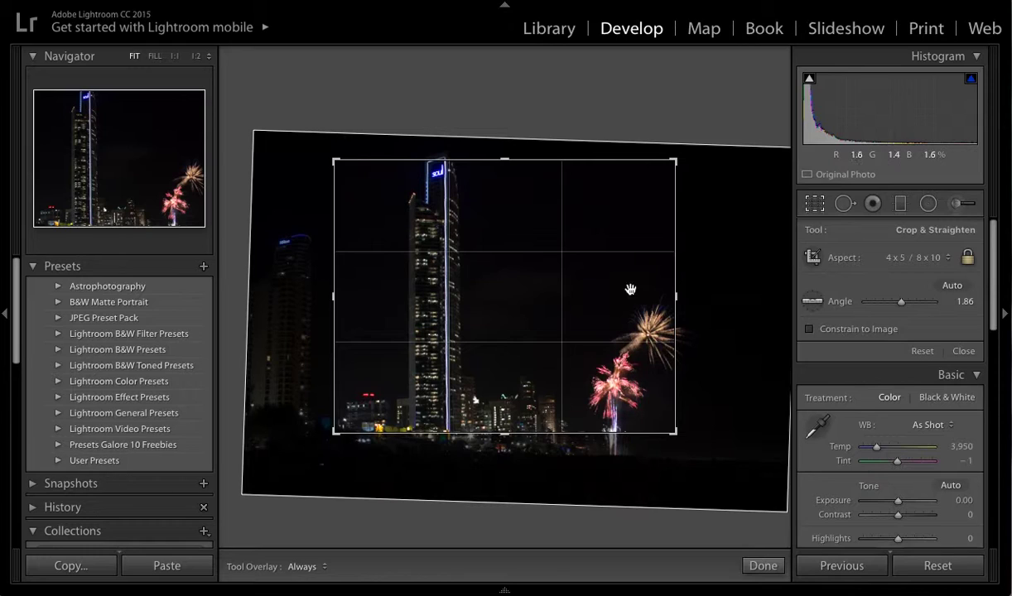
# Step: Set the aspect to Custom and reshape the crop into a wider landscape frame on the tower
pyautogui.click(912, 258)
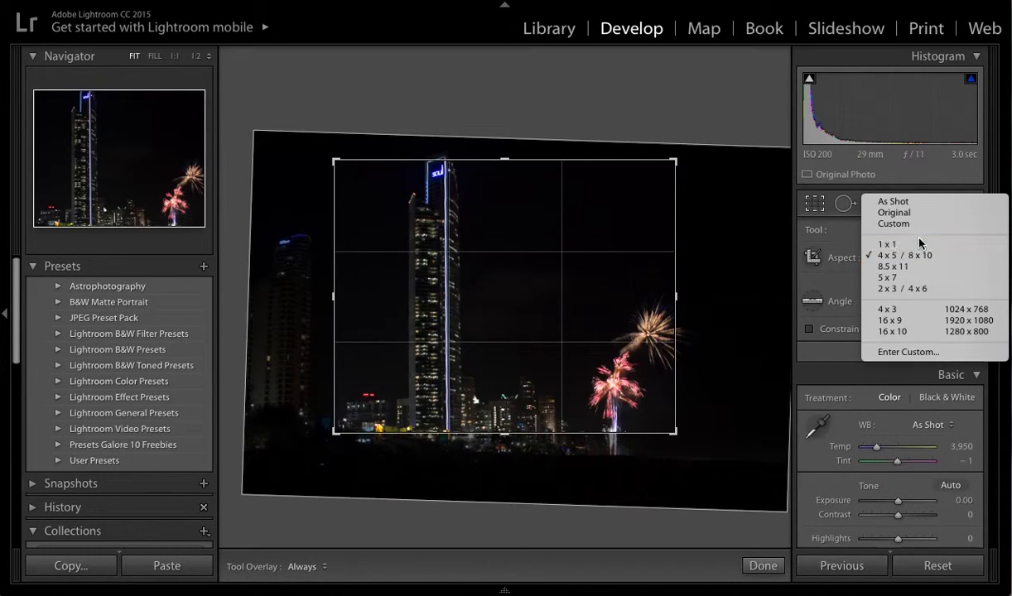
pyautogui.click(877, 219)
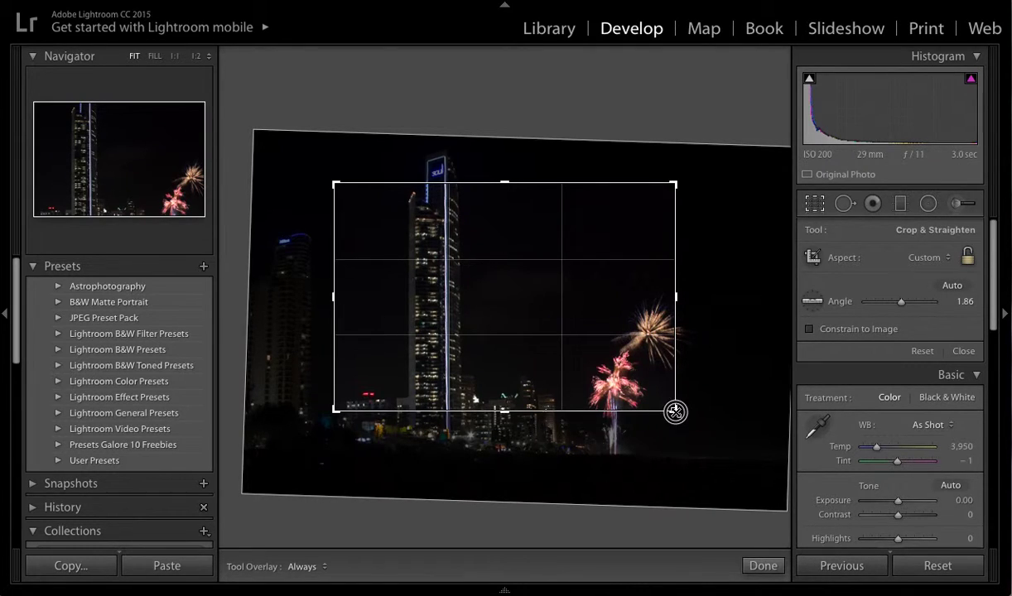
pyautogui.moveTo(673, 411); pyautogui.dragTo(726, 440)
pyautogui.moveTo(439, 286); pyautogui.dragTo(508, 346)
pyautogui.moveTo(284, 441); pyautogui.dragTo(382, 454)
pyautogui.moveTo(513, 320); pyautogui.dragTo(578, 332)
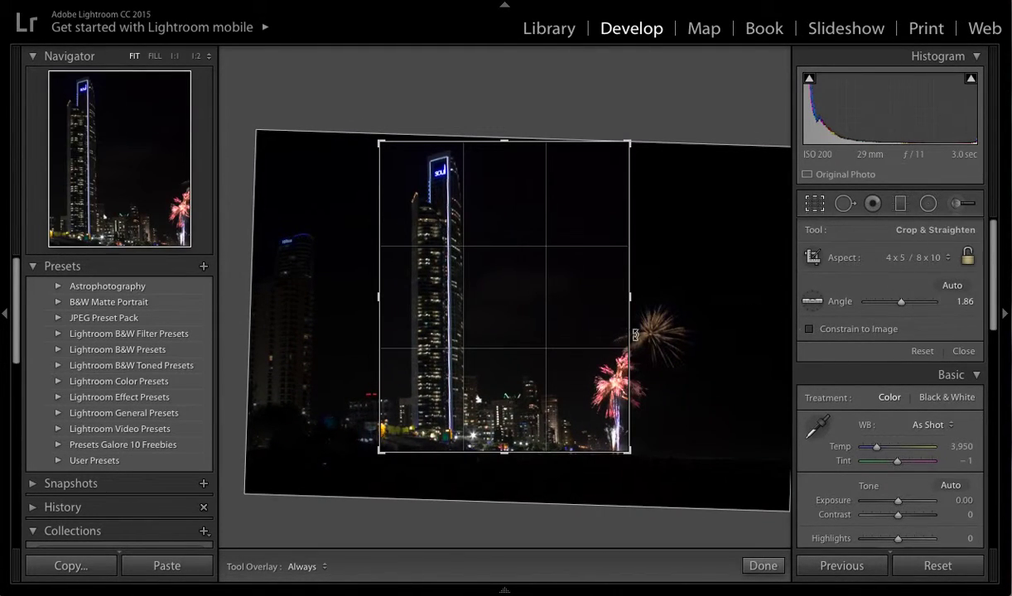
pyautogui.moveTo(634, 454); pyautogui.dragTo(659, 460)
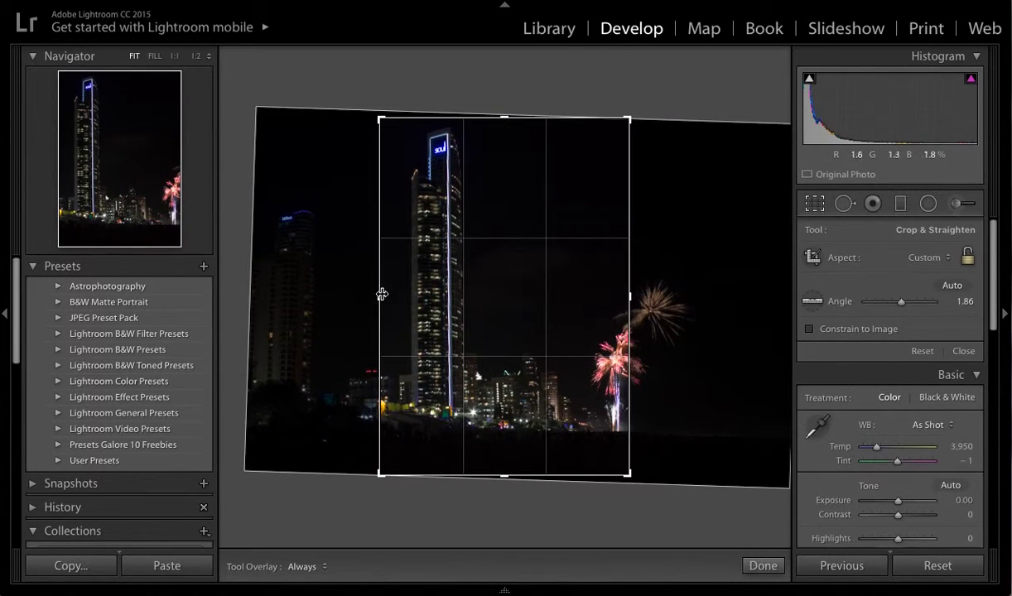
pyautogui.moveTo(504, 473); pyautogui.dragTo(501, 398)
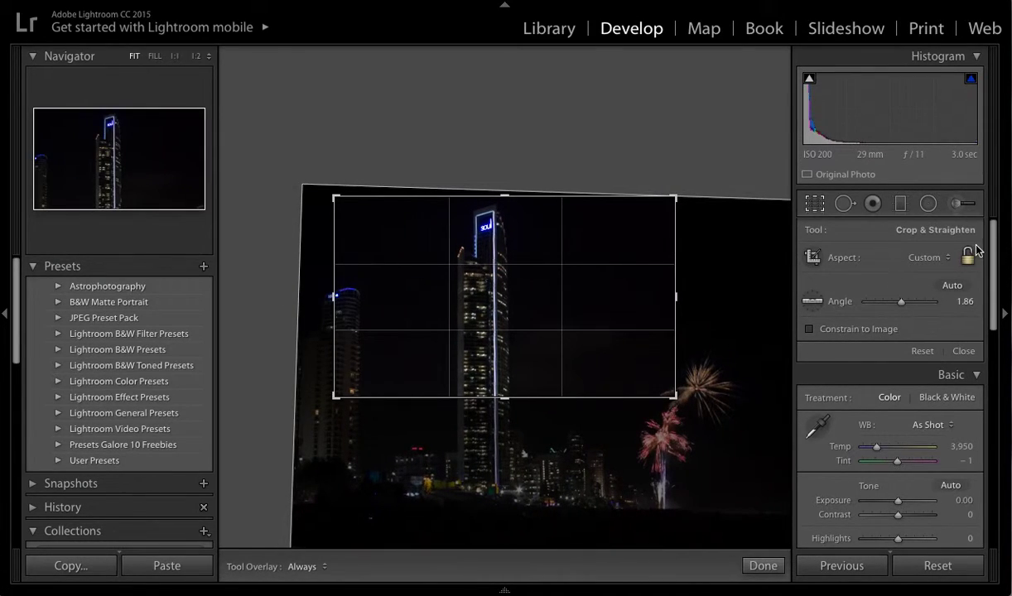
# Step: Lock the crop proportions and try the 4 x 5 and 2 x 3 aspect presets
pyautogui.click(967, 258)
pyautogui.click(936, 264)
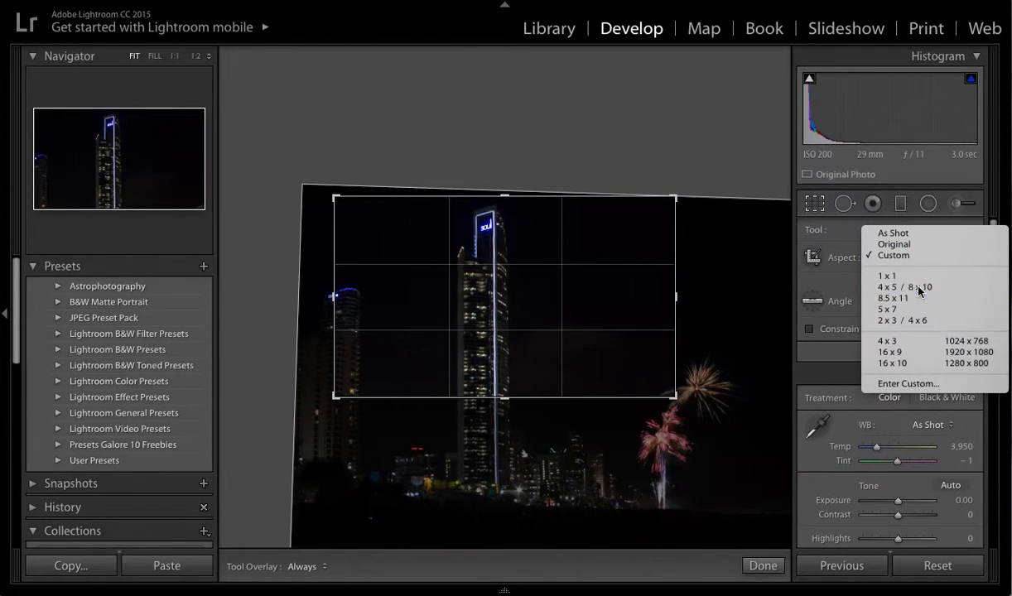
pyautogui.click(921, 287)
pyautogui.click(893, 258)
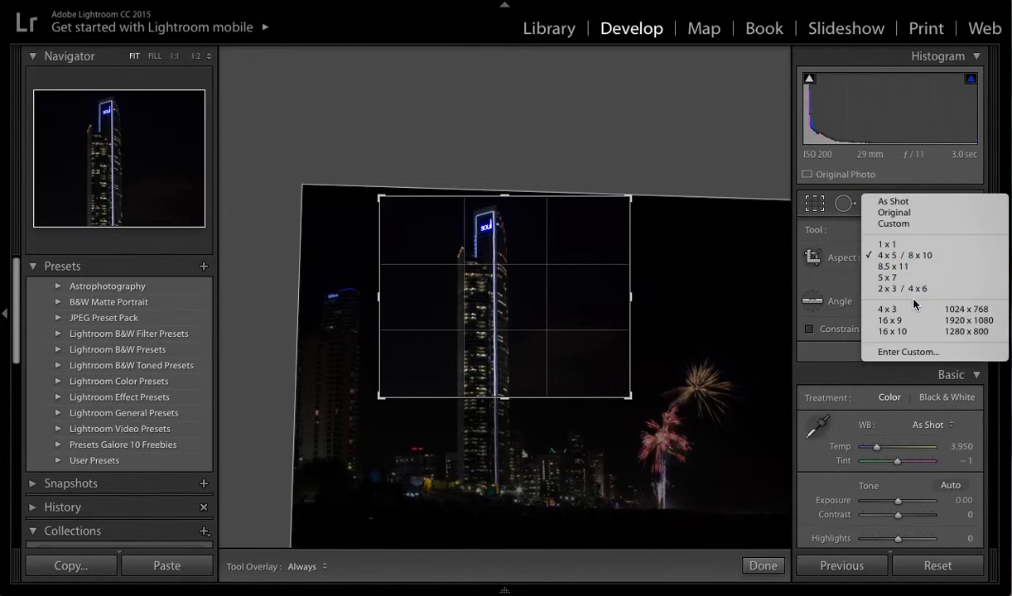
pyautogui.click(915, 297)
# Step: Enlarge the crop and reposition the photo to frame the tower and both fireworks bursts
pyautogui.moveTo(606, 289); pyautogui.dragTo(542, 289)
pyautogui.moveTo(630, 380); pyautogui.dragTo(691, 462)
pyautogui.moveTo(571, 364); pyautogui.dragTo(653, 279)
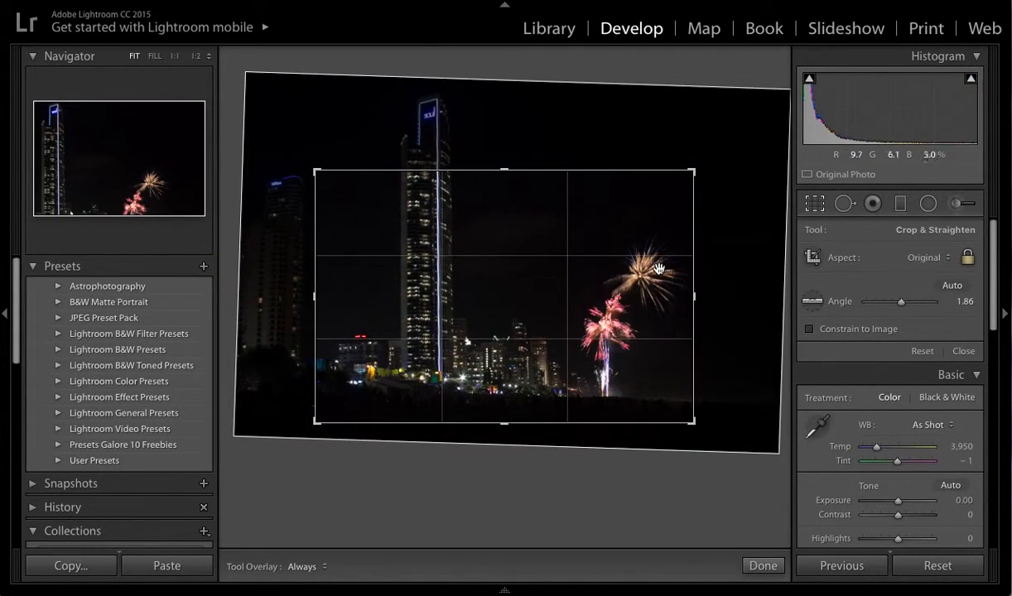
pyautogui.moveTo(696, 165); pyautogui.dragTo(711, 145)
pyautogui.moveTo(648, 203); pyautogui.dragTo(649, 215)
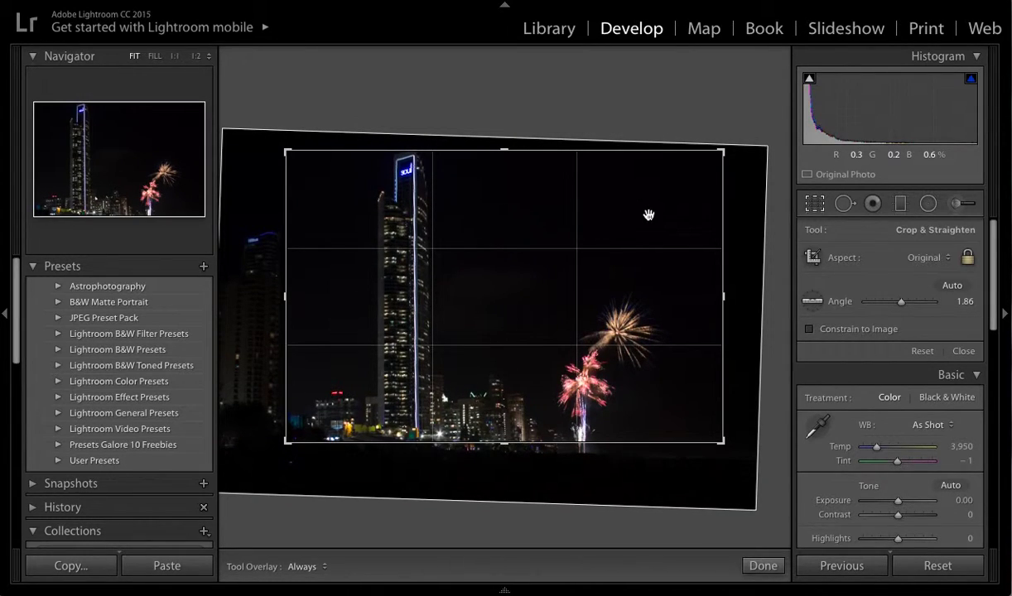